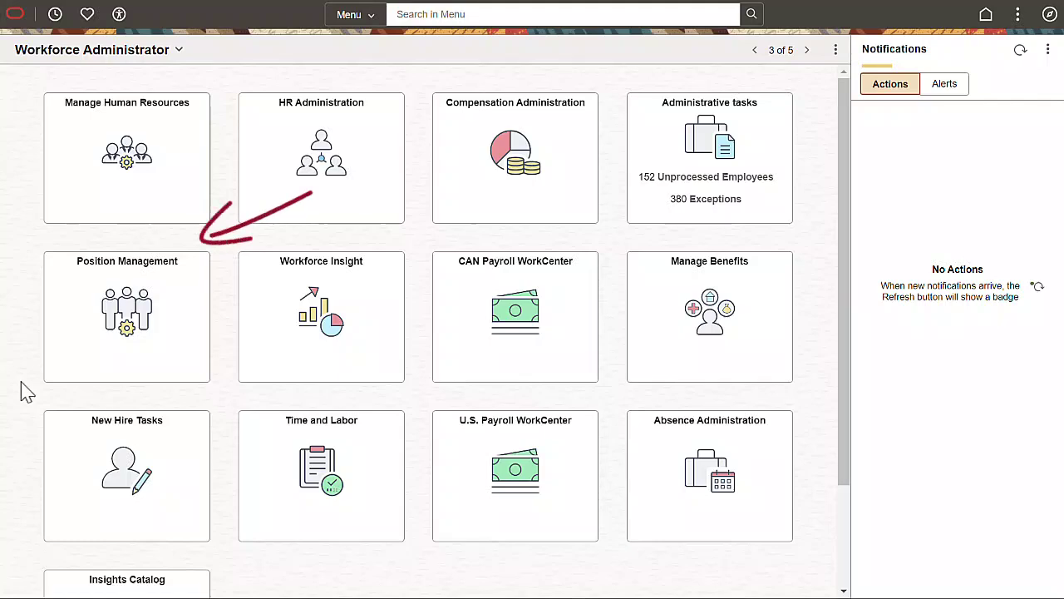
Step: Open the Position Management tile from the Workforce Administrator home page
left_click(129, 366)
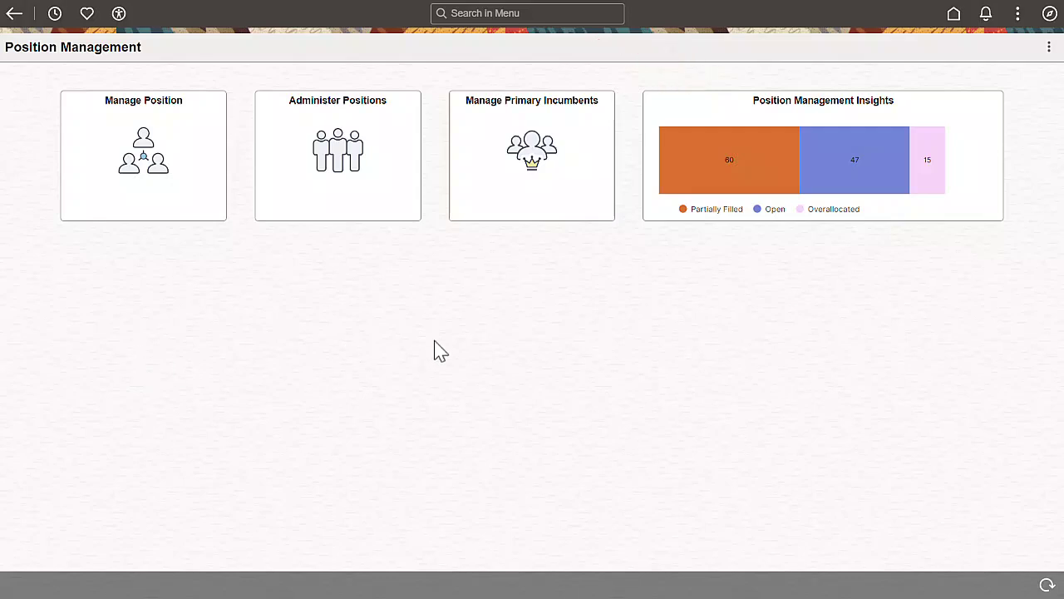
Step: Open Position Management Insights, showing 242 total, 47 open and 120 filled positions
left_click(933, 218)
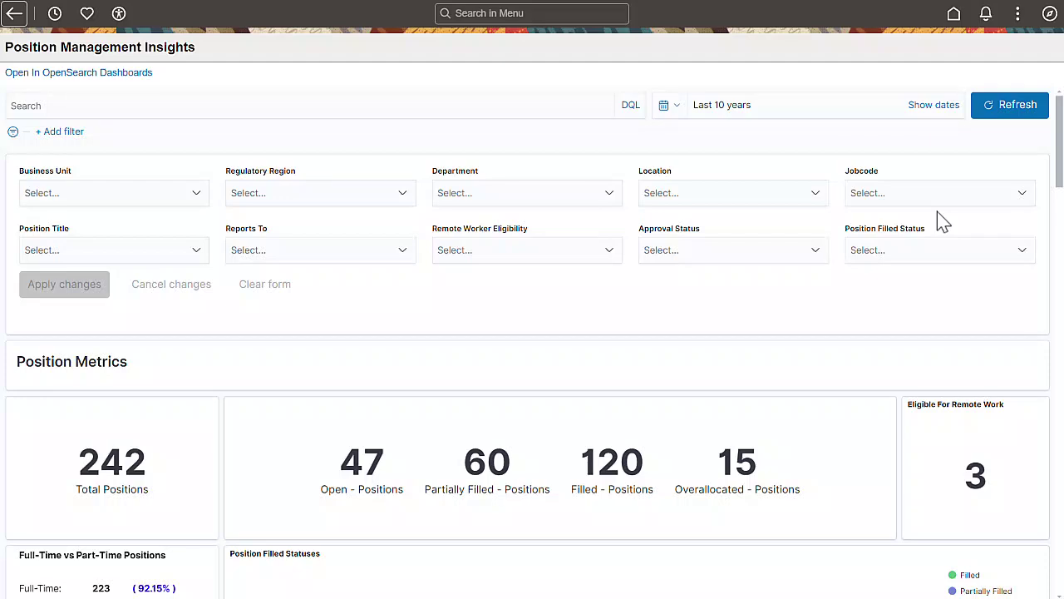
Step: Filter by Global Business Institute BU (98 total positions) and scroll through the dashboard
left_click(154, 200)
left_click(143, 311)
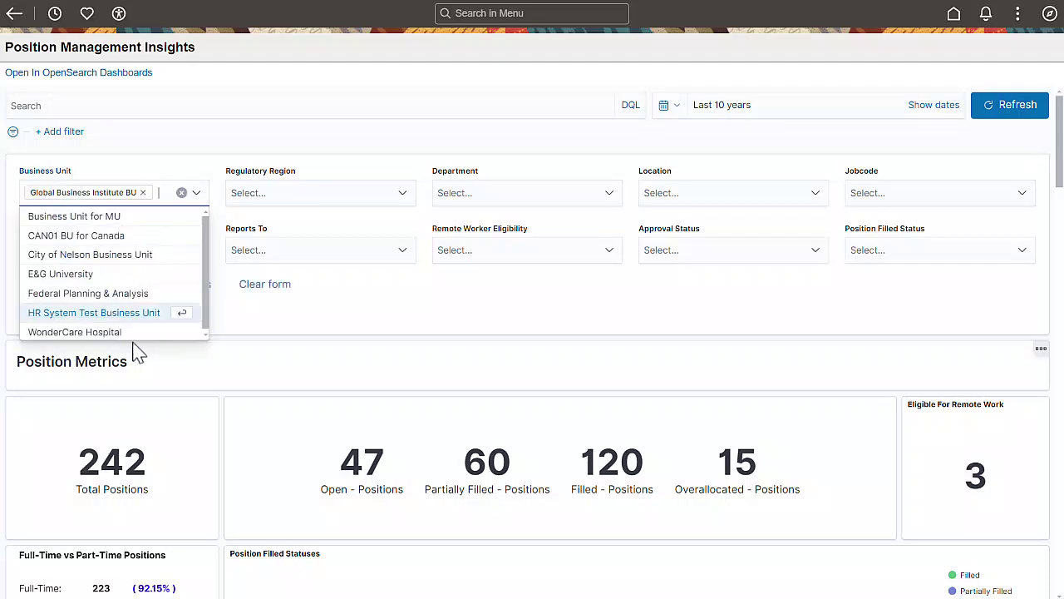
left_click(91, 285)
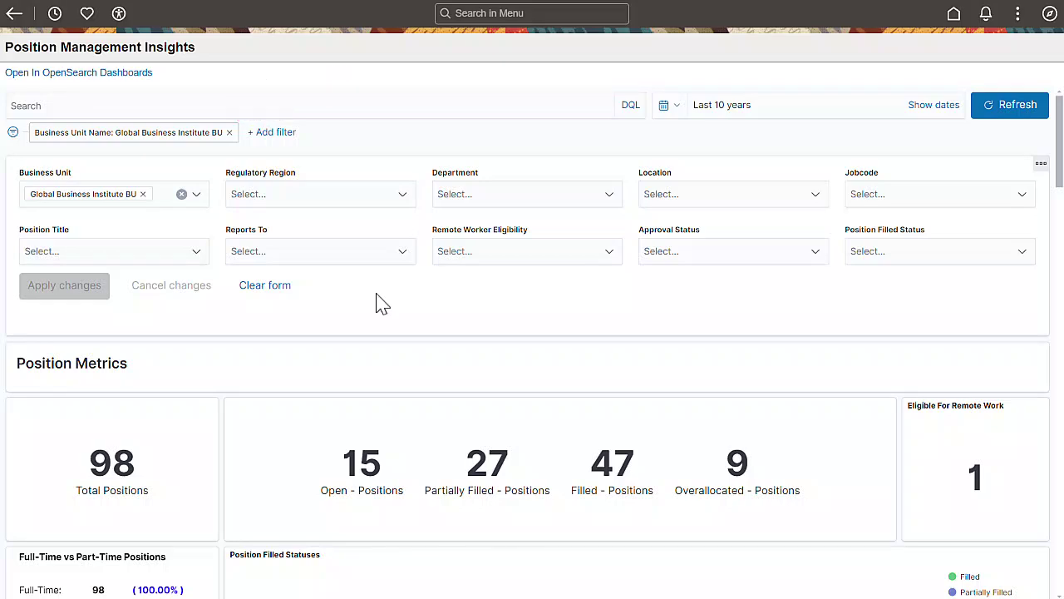
left_click_drag(1057, 197, 1060, 223)
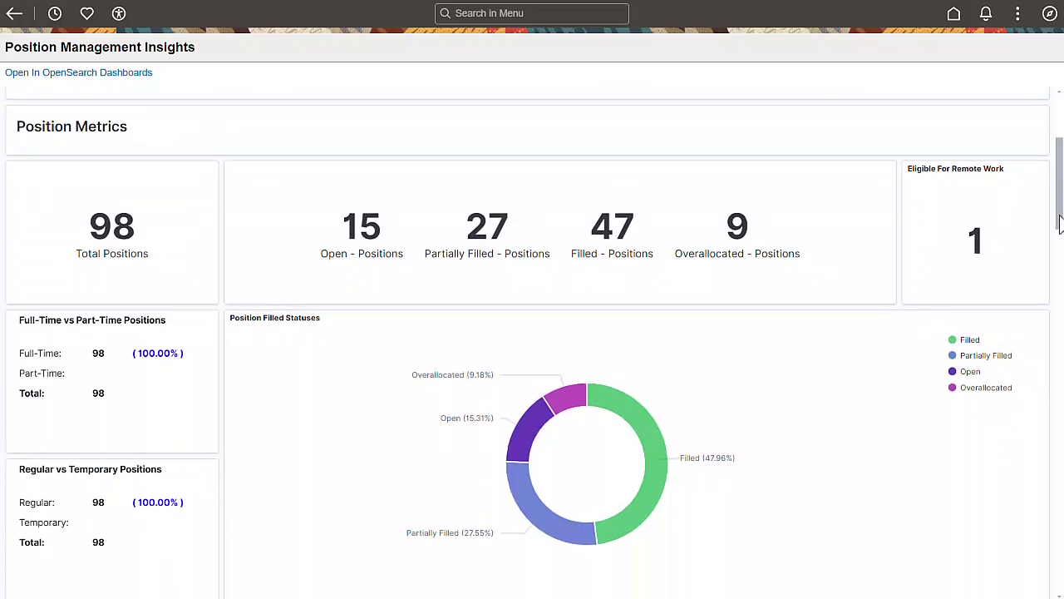
left_click_drag(1060, 223, 1060, 420)
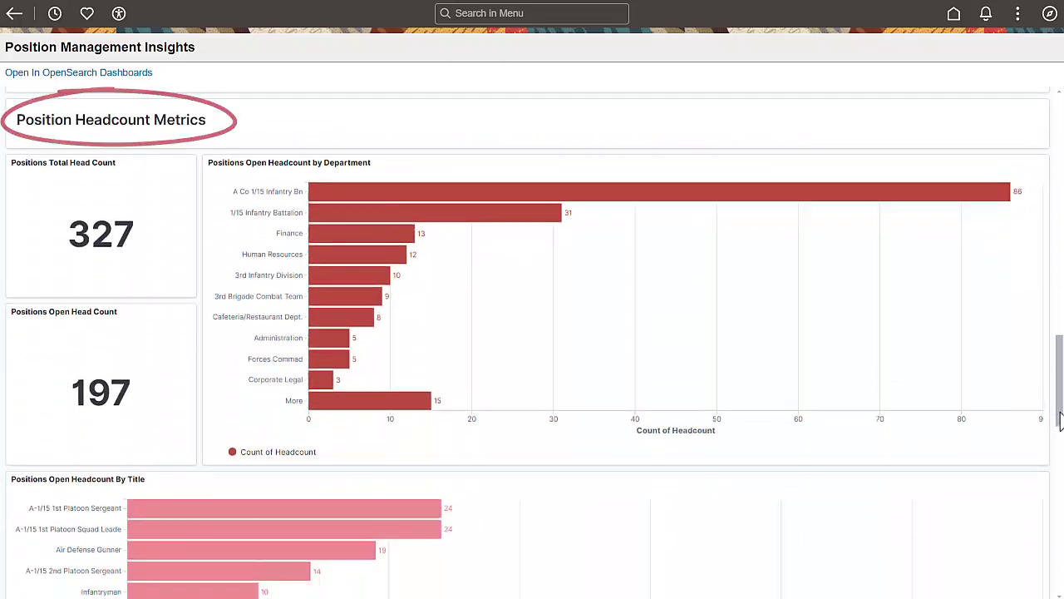
left_click_drag(1060, 419, 1060, 541)
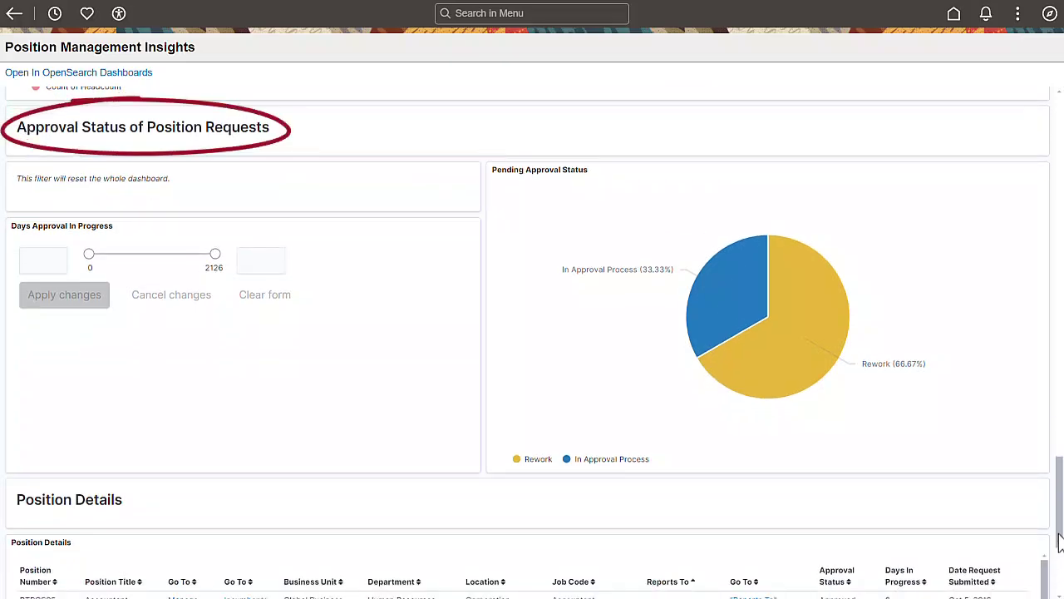
left_click_drag(1060, 540, 1060, 586)
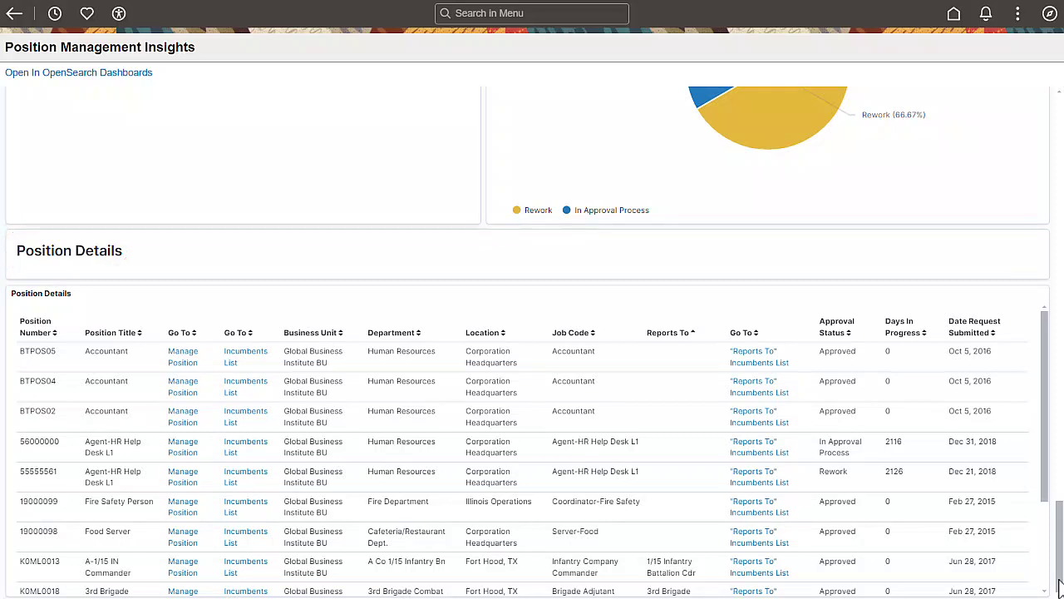
left_click_drag(1060, 586, 1060, 183)
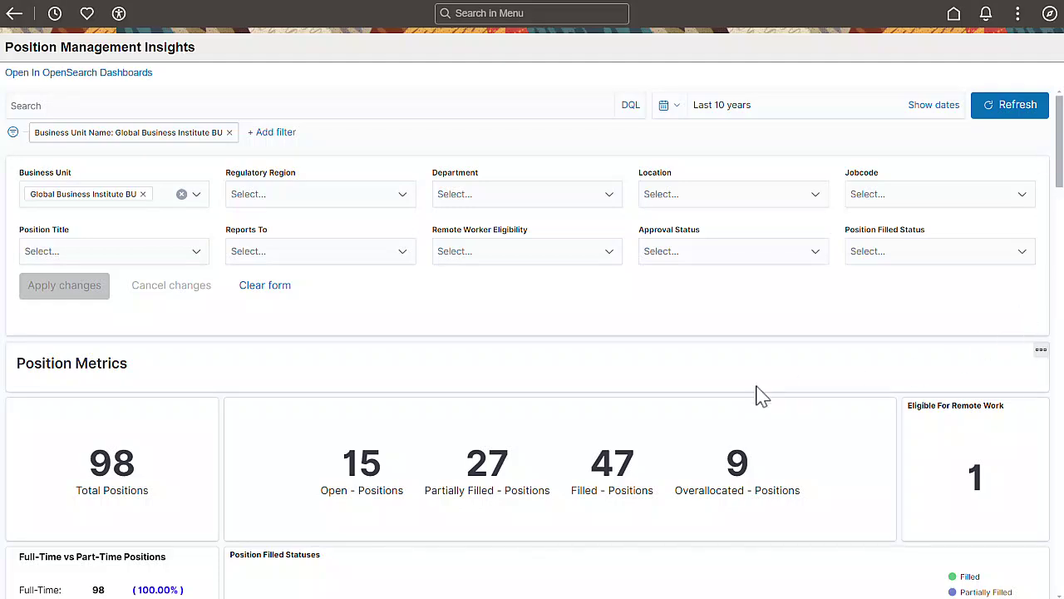
left_click(382, 461)
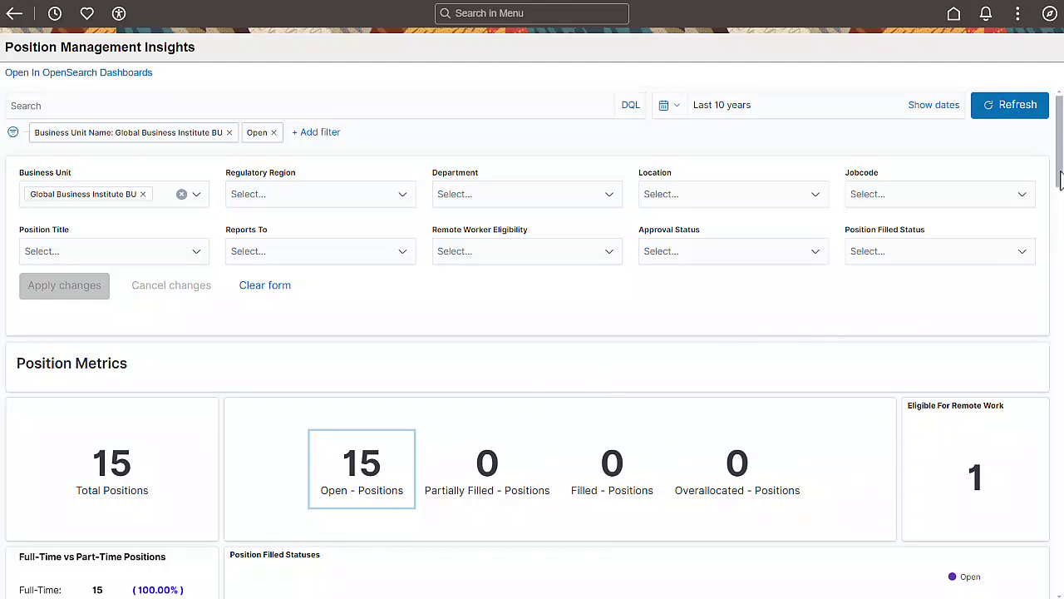
left_click_drag(1060, 181, 1060, 229)
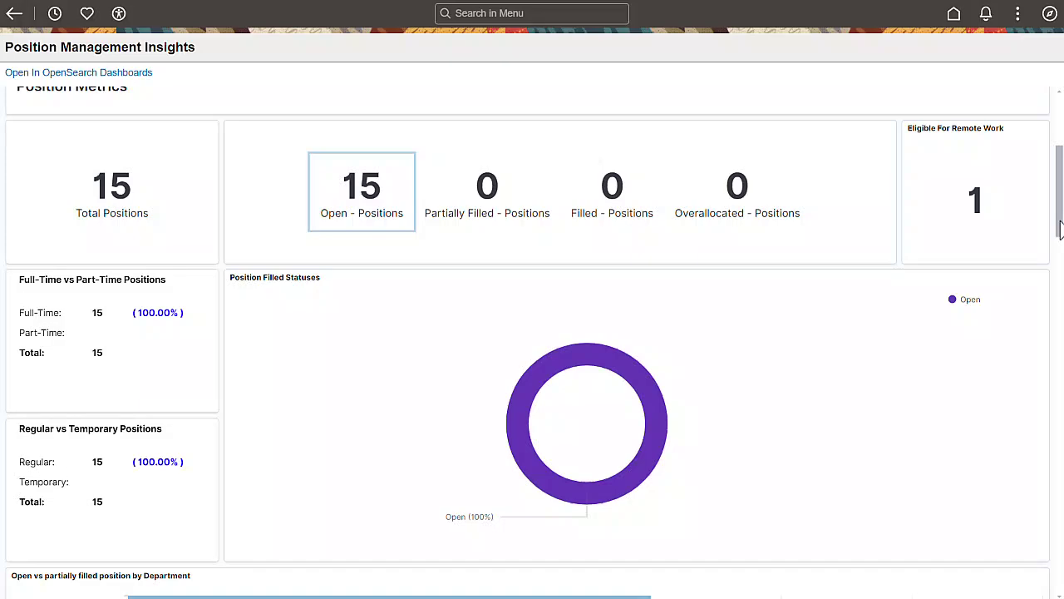
scroll(1060, 229, "up", 5)
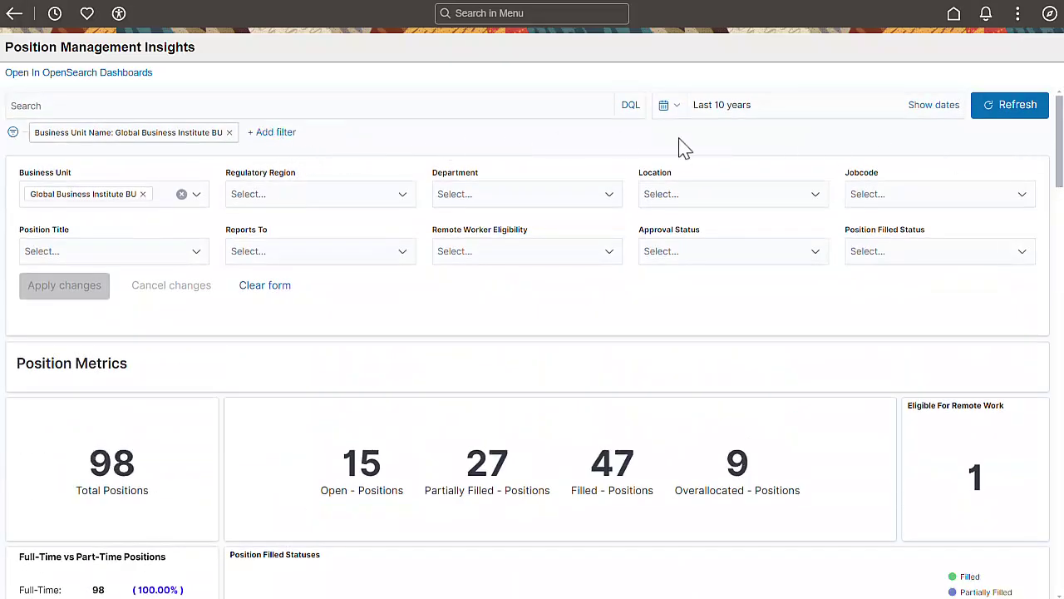
left_click_drag(1060, 149, 1060, 193)
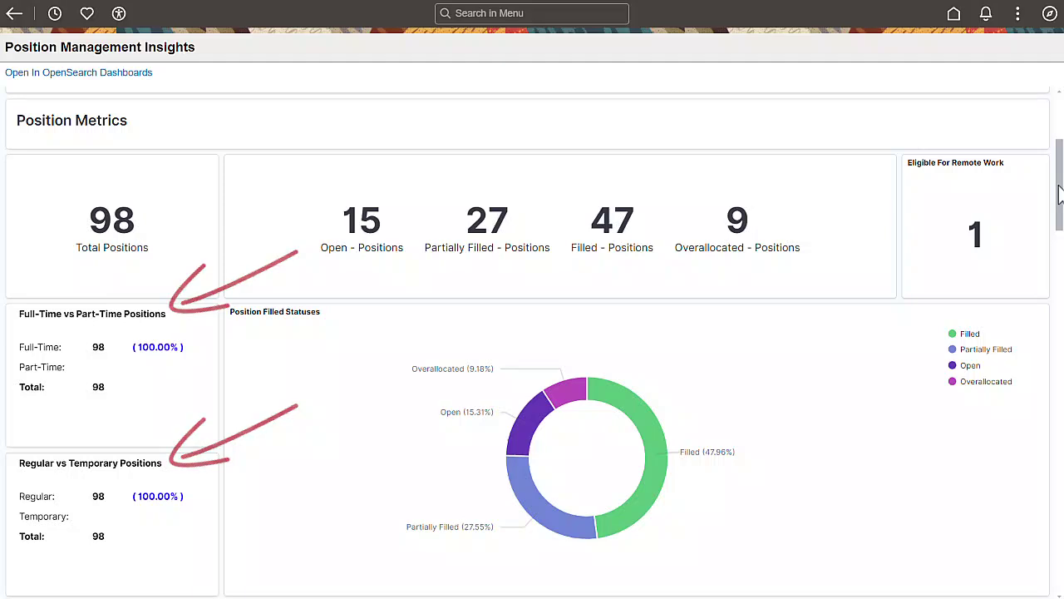
left_click_drag(1060, 193, 1060, 263)
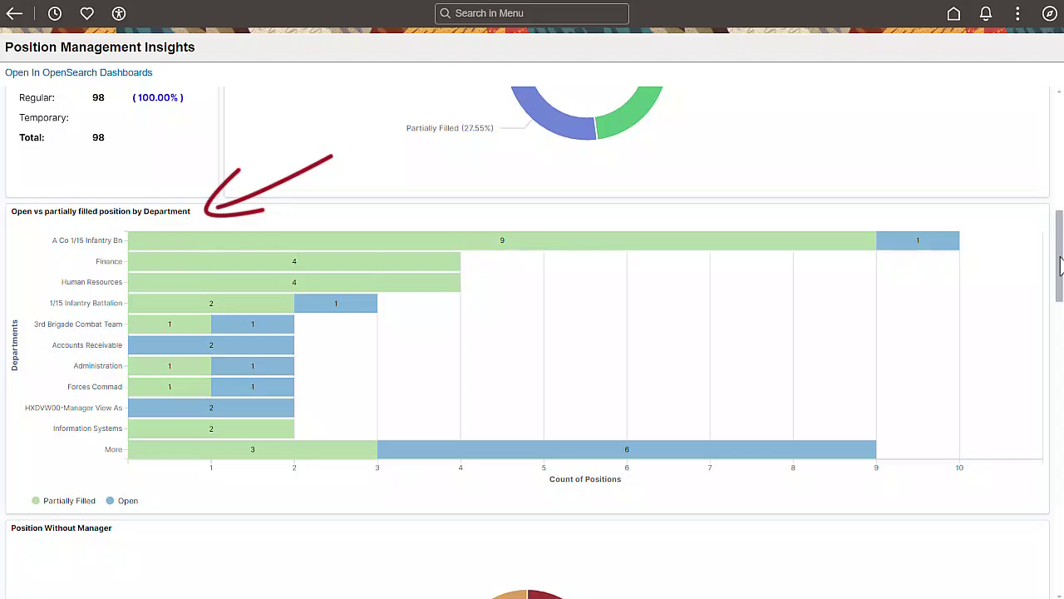
left_click(350, 454)
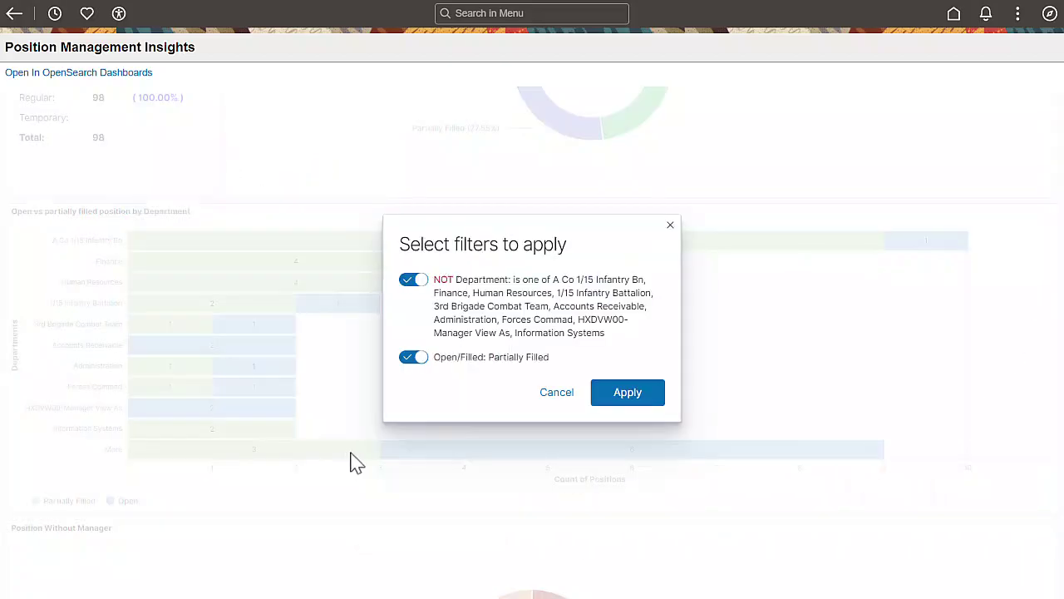
left_click(620, 396)
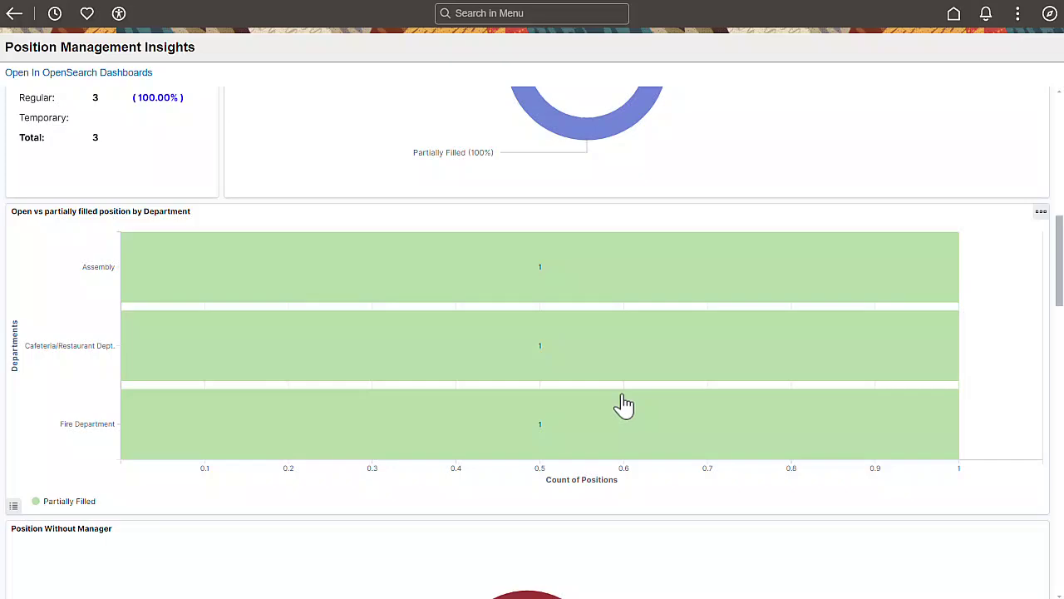
left_click_drag(1060, 286, 1060, 142)
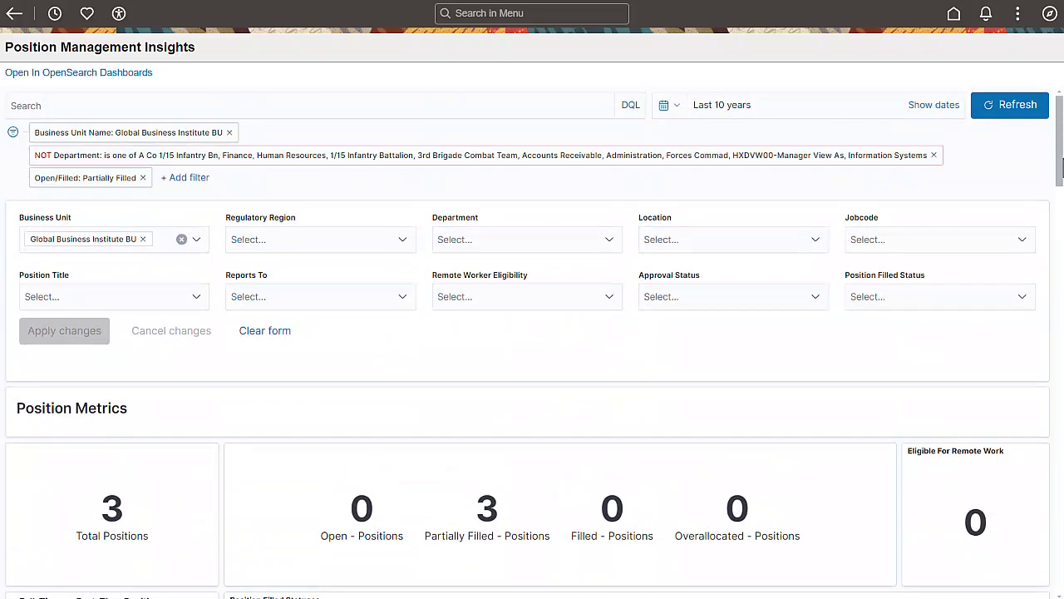
left_click(934, 154)
left_click(357, 132)
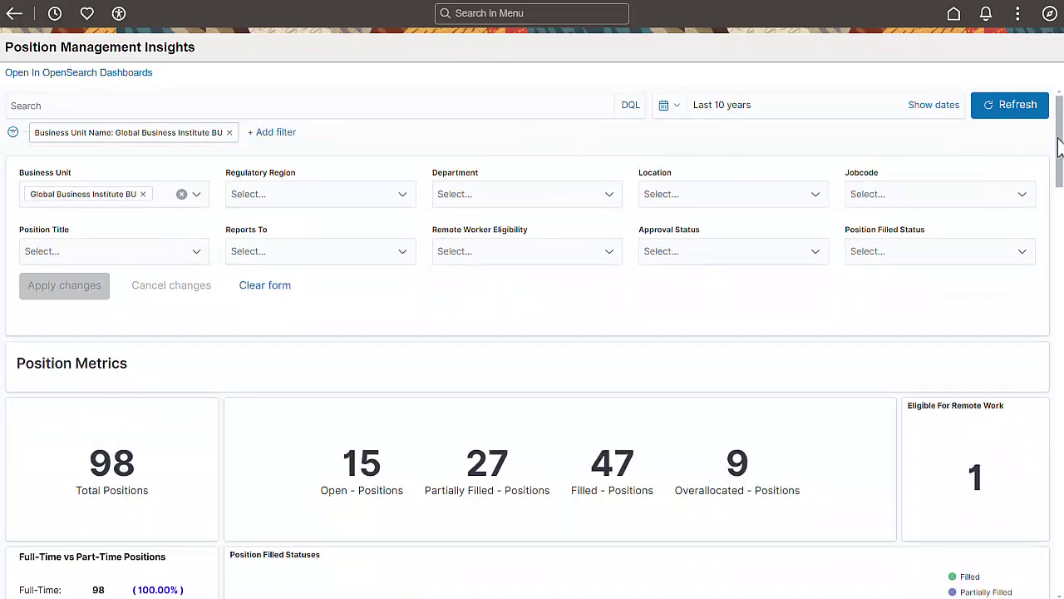
left_click_drag(1061, 148, 1060, 308)
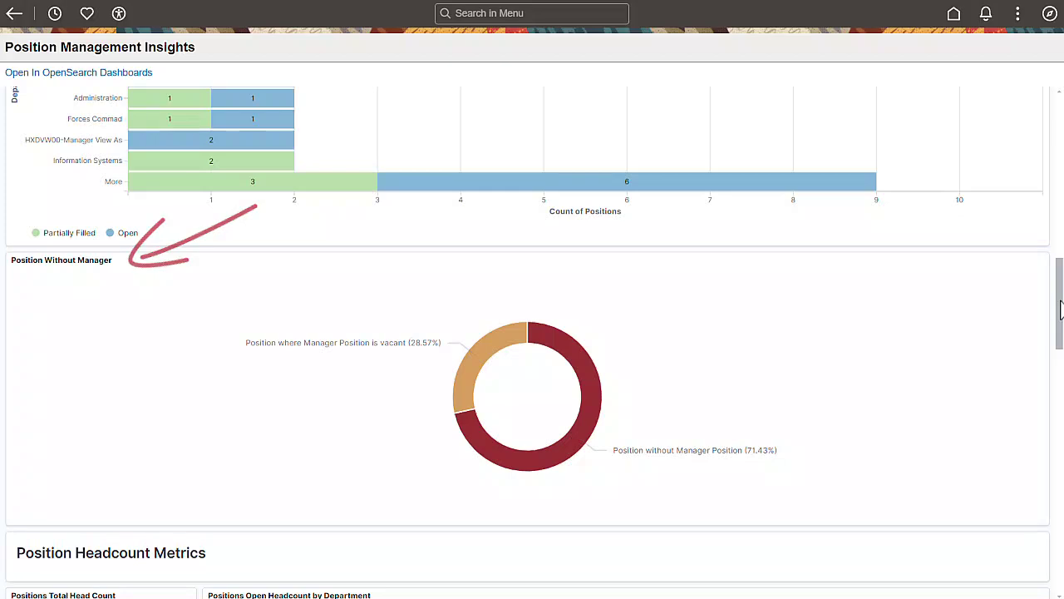
left_click_drag(1060, 309, 1061, 374)
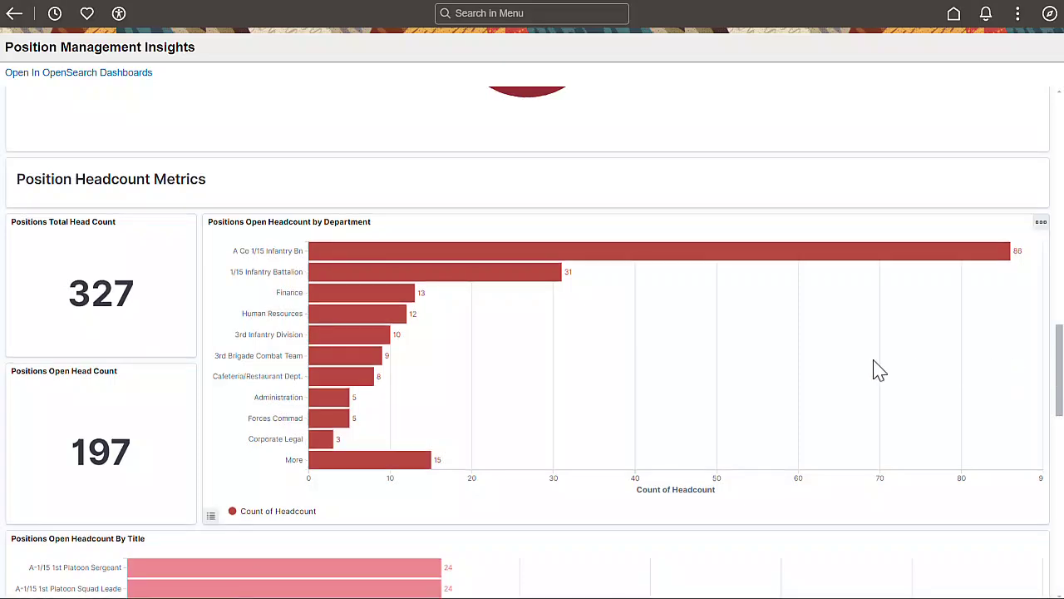
left_click(553, 273)
scroll(1046, 364, "down", 3)
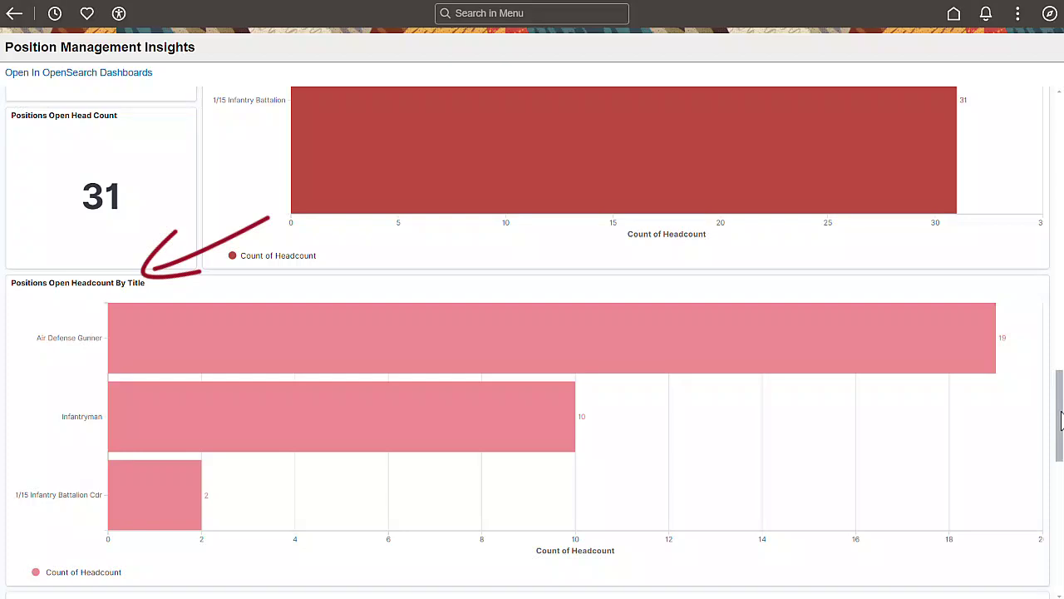
mouse_move(1060, 420)
left_mouse_down()
mouse_move(1060, 141)
mouse_move(1060, 490)
left_mouse_up()
left_click(386, 132)
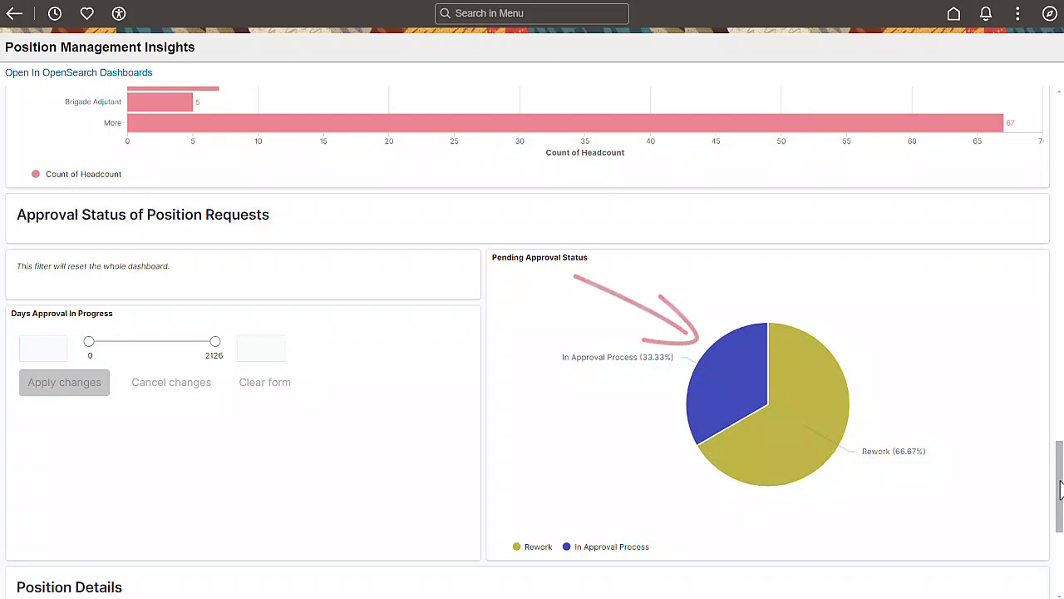
left_click(725, 403)
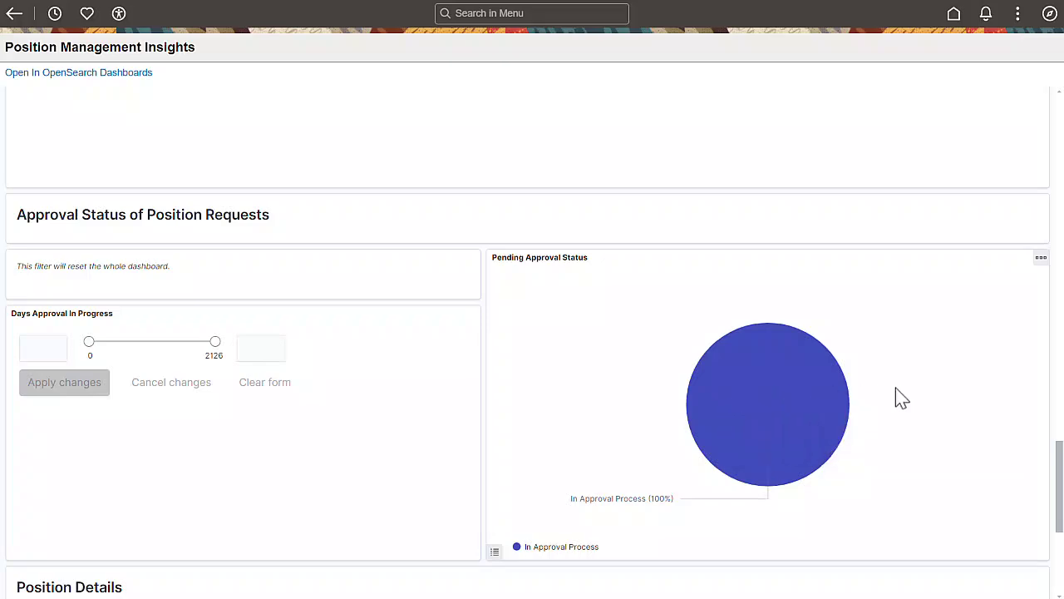
mouse_move(1059, 472)
left_mouse_down()
mouse_move(1059, 125)
mouse_move(1057, 470)
left_mouse_up()
left_click(374, 133)
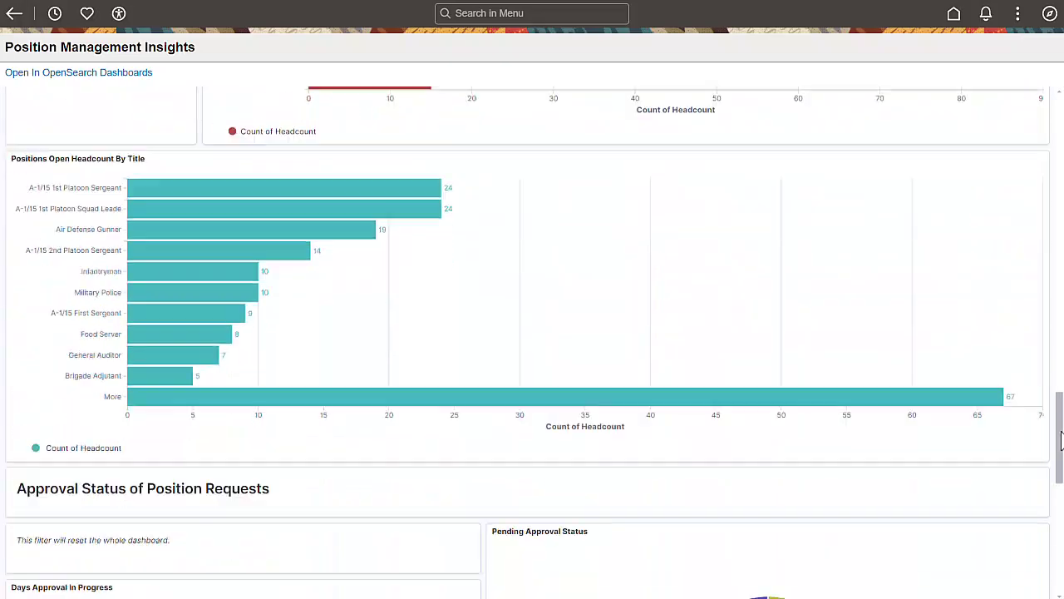
left_click(50, 369)
type("0")
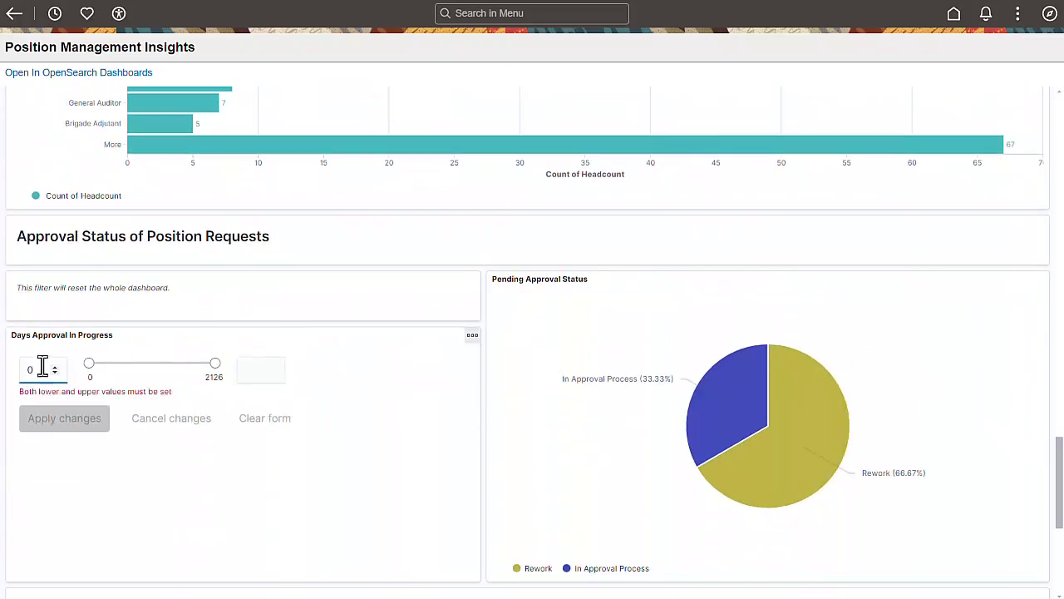
left_click(259, 369)
type("200")
left_click(90, 408)
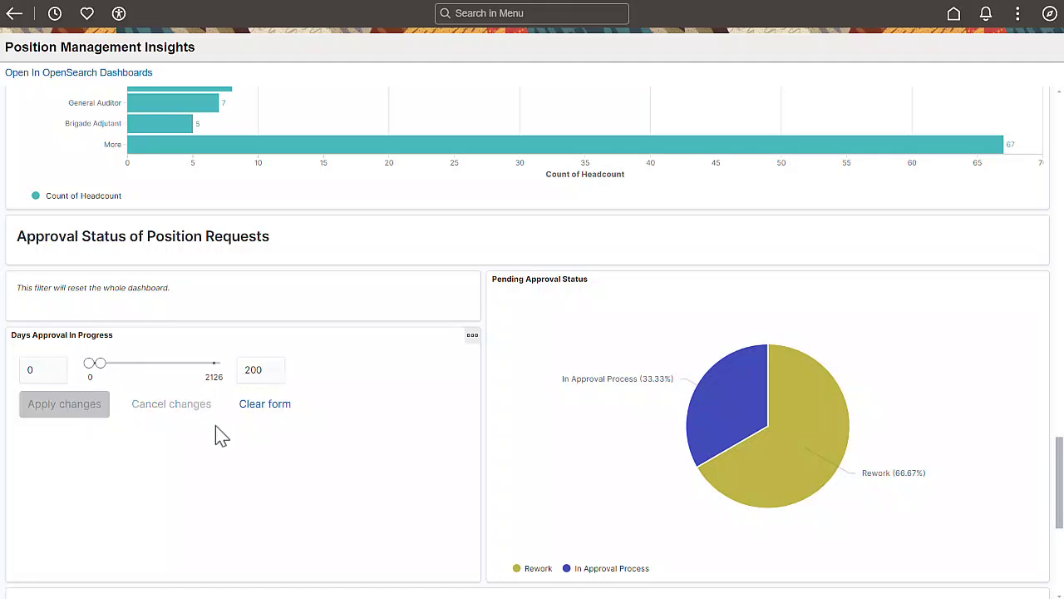
mouse_move(1060, 499)
left_mouse_down()
mouse_move(1057, 150)
mouse_move(1059, 490)
left_mouse_up()
left_click(356, 133)
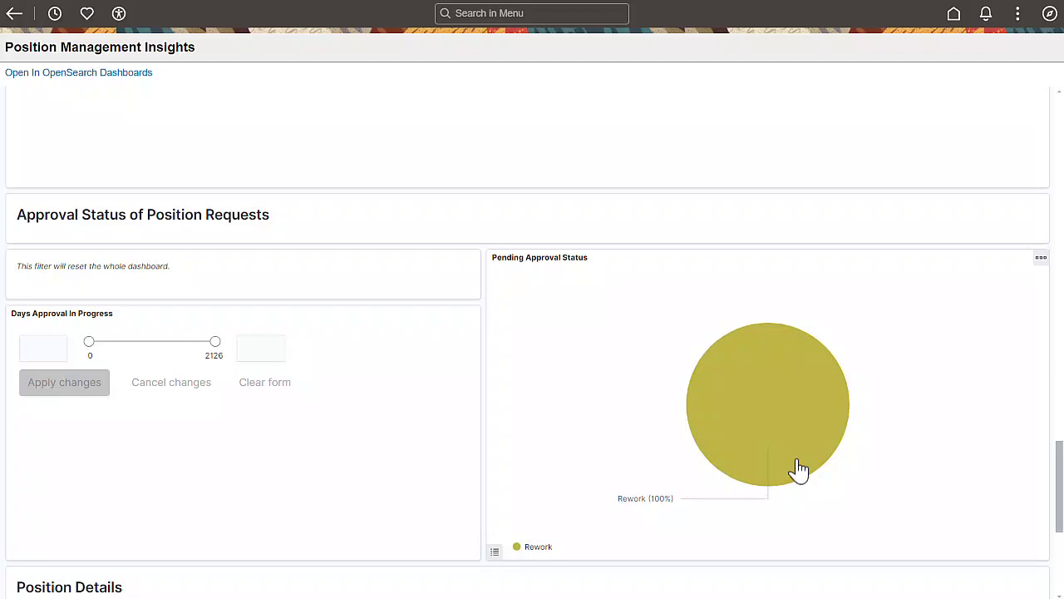
Step: Scroll down to the Position Details table listing the four Rework positions
left_click_drag(1060, 482, 1060, 539)
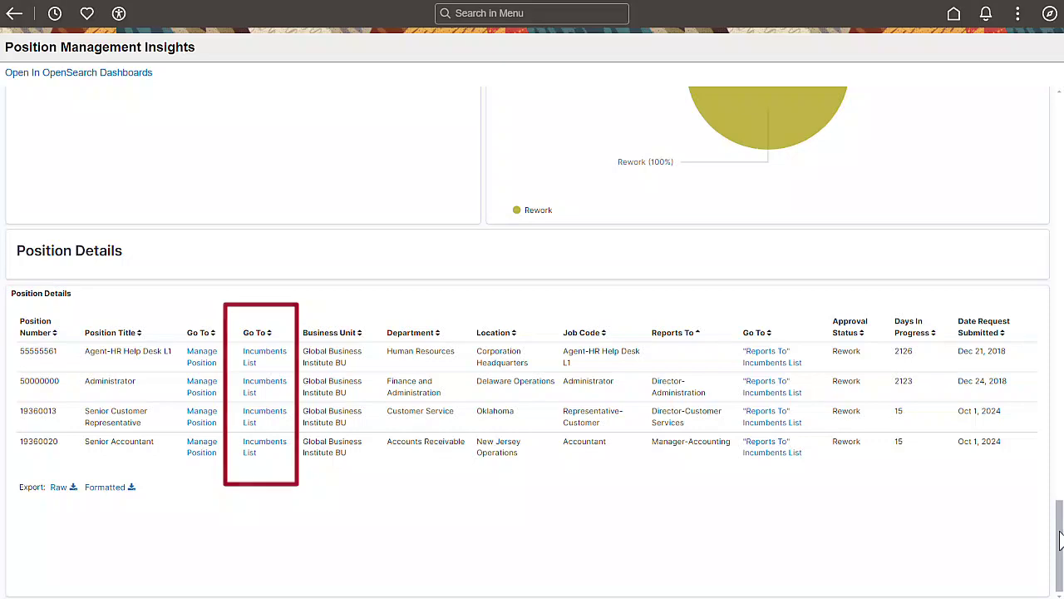
Step: Open the Go To link for rework position 19360020 in Accounts Receivable
left_click(202, 447)
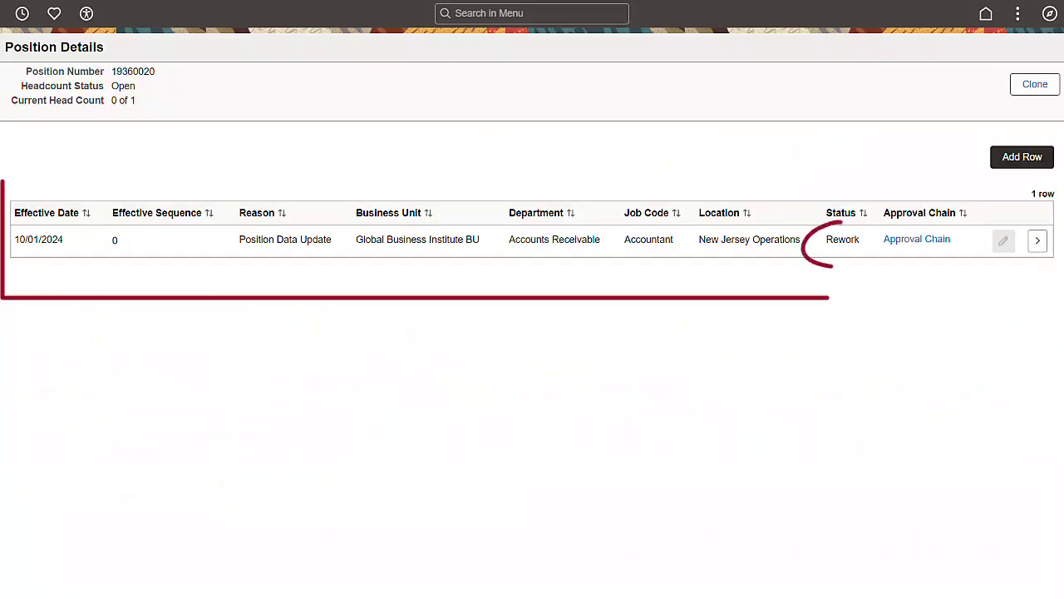